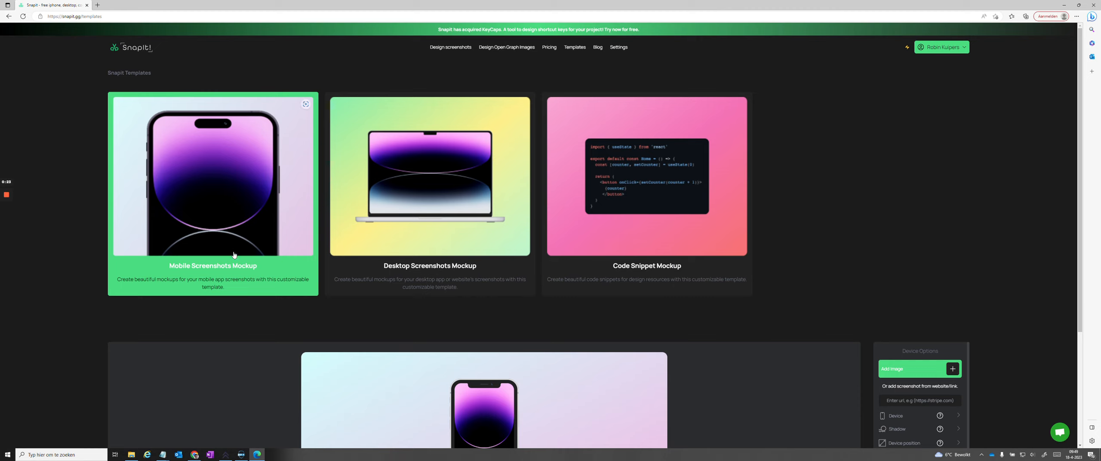
scroll(258, 251, "down", 3)
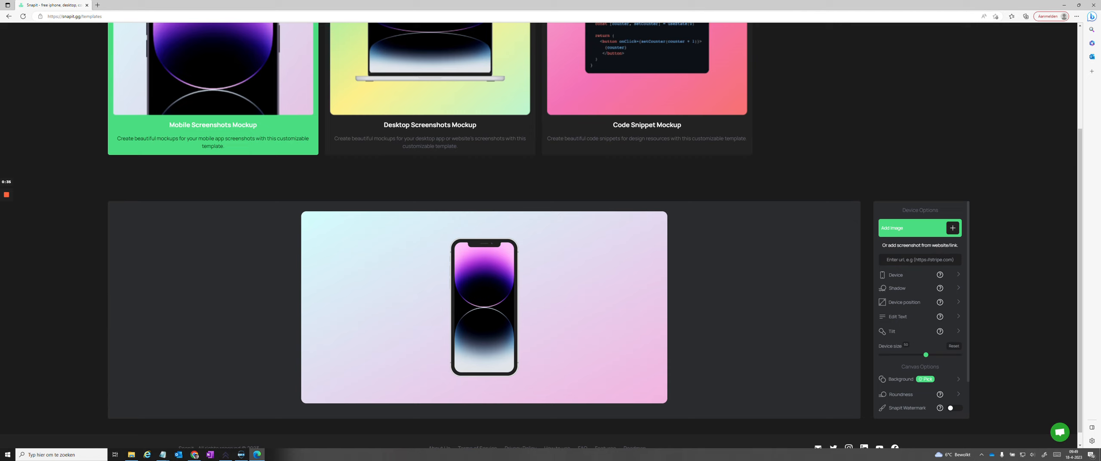
type("https://www.hbo.com/")
key("Return")
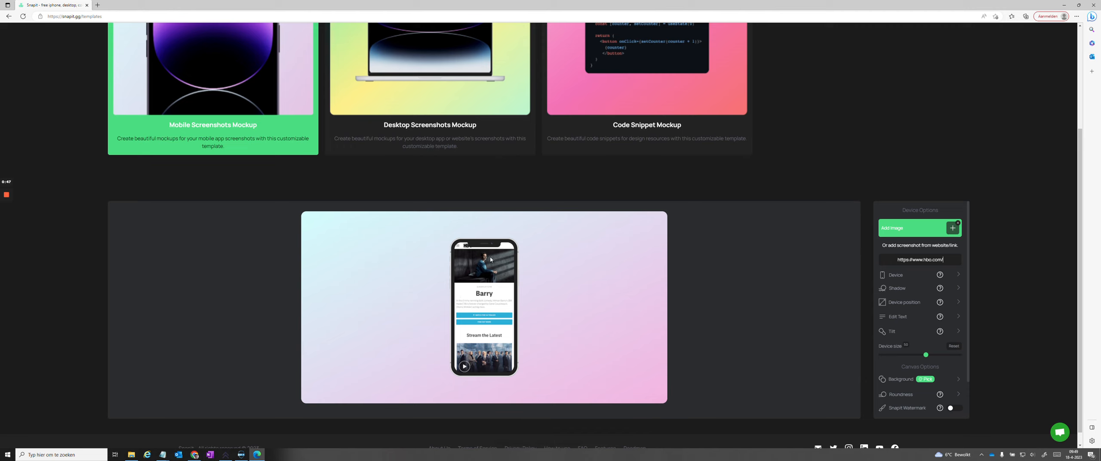
Step: Switch the mockup device to iPhone 14 Pro and enlarge the phone slightly on the canvas
left_click(958, 276)
scroll(944, 301, "down", 1)
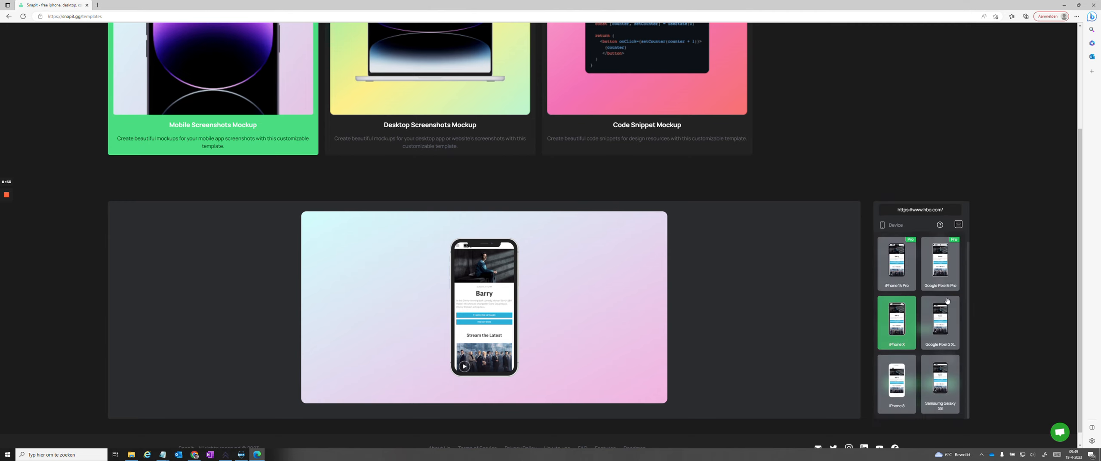
left_click(896, 263)
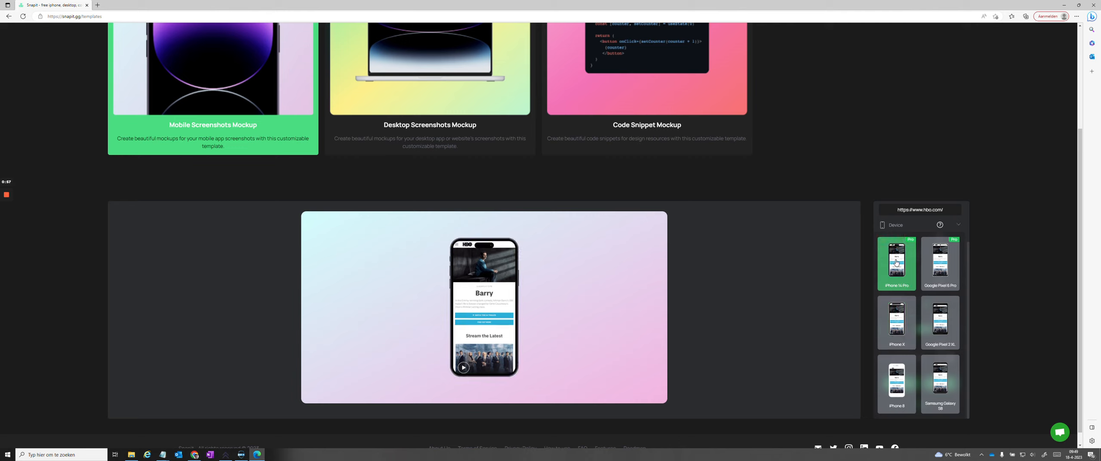
left_click(959, 225)
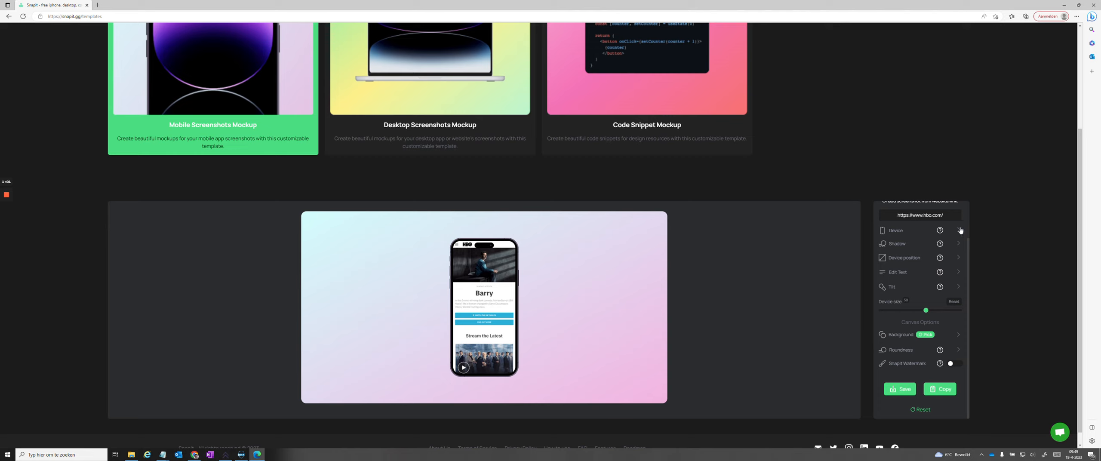
mouse_move(926, 310)
left_mouse_down()
mouse_move(877, 312)
mouse_move(951, 311)
mouse_move(940, 310)
left_mouse_up()
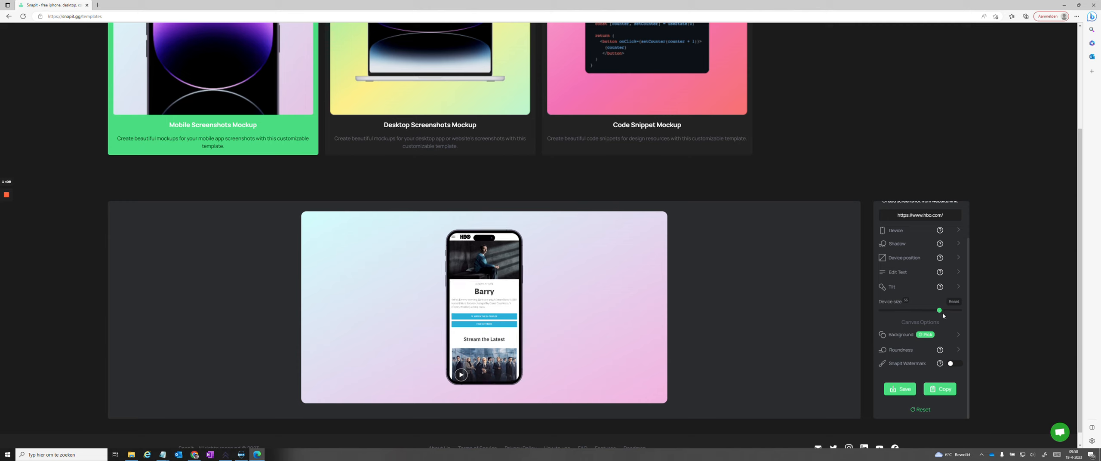
Step: Try the Small and Medium shadows on the phone and return the shadow to None
left_click(959, 244)
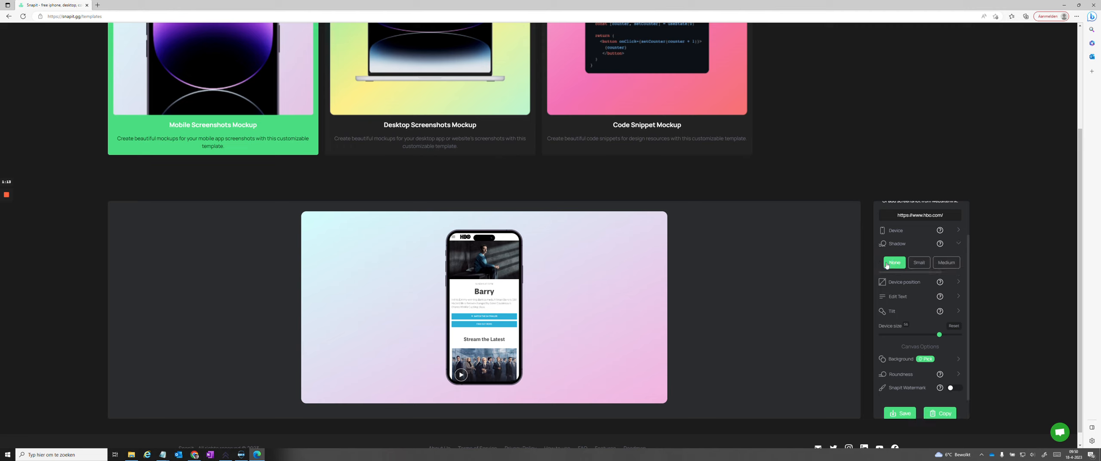
left_click(919, 264)
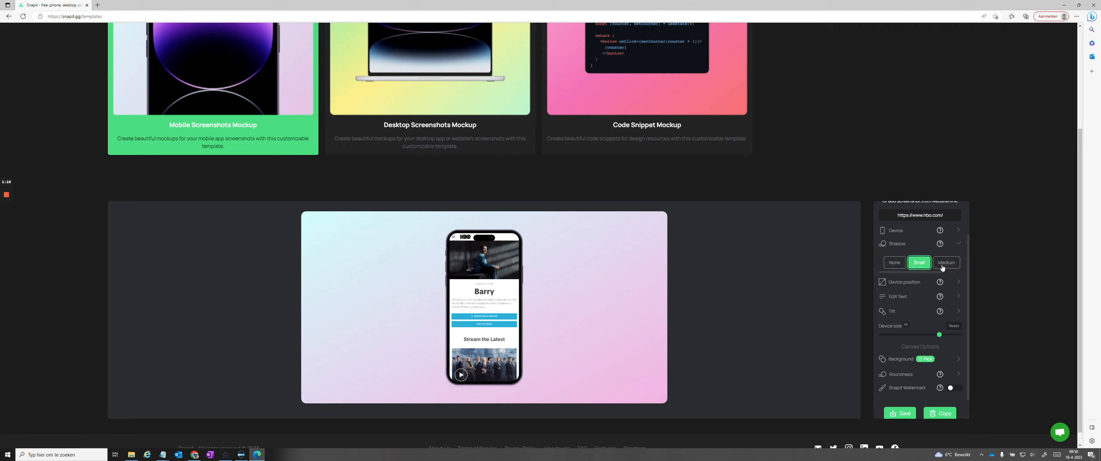
left_click(943, 266)
left_click(896, 264)
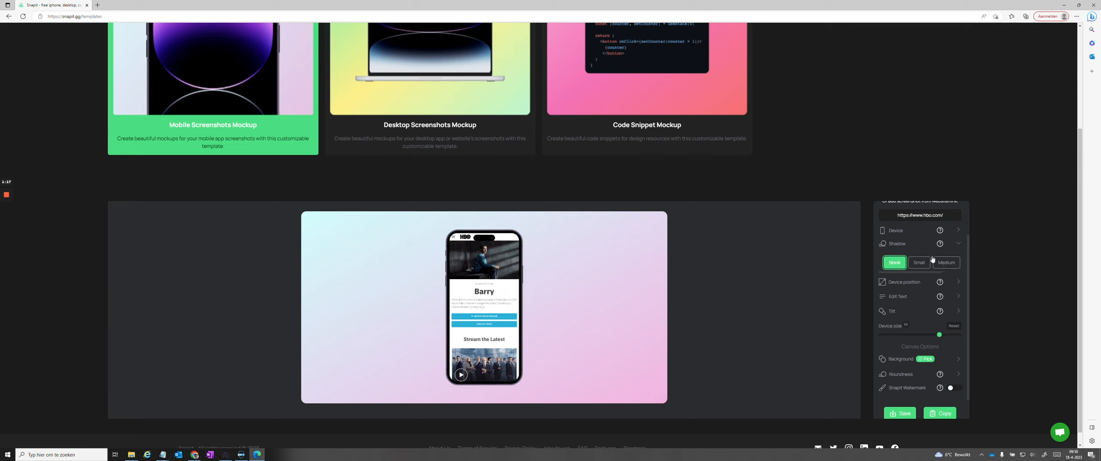
left_click(960, 244)
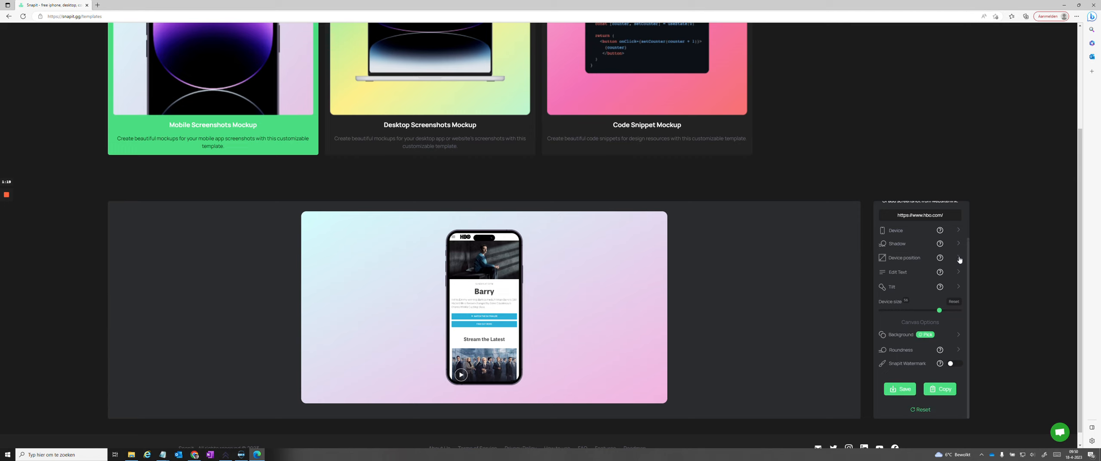
Step: Try the Mid Left and Mid Right device positions and return the phone to Center
left_click(959, 259)
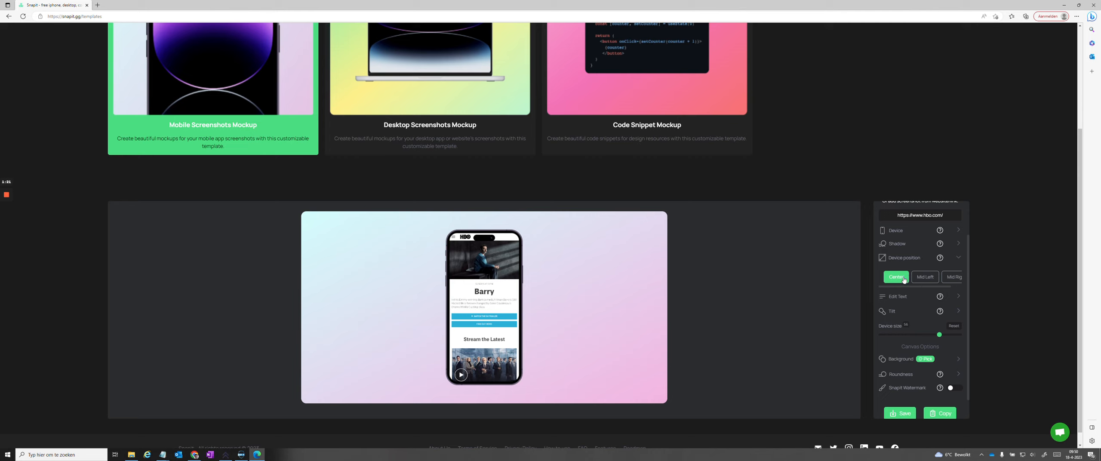
left_click(924, 279)
left_click(952, 279)
left_click(901, 282)
left_click(959, 259)
Step: Show the heading and sub-heading text on the mockup and set the text color to White
left_click(959, 273)
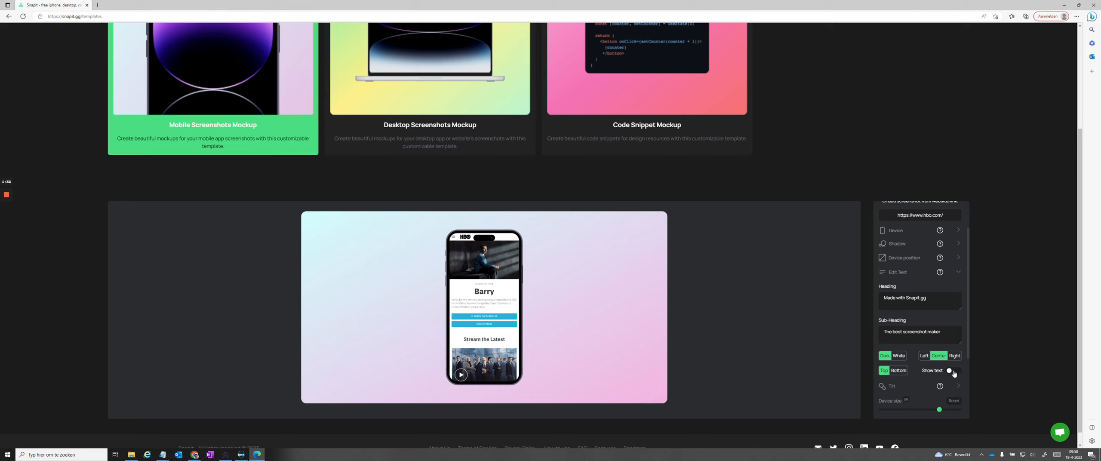
left_click(953, 371)
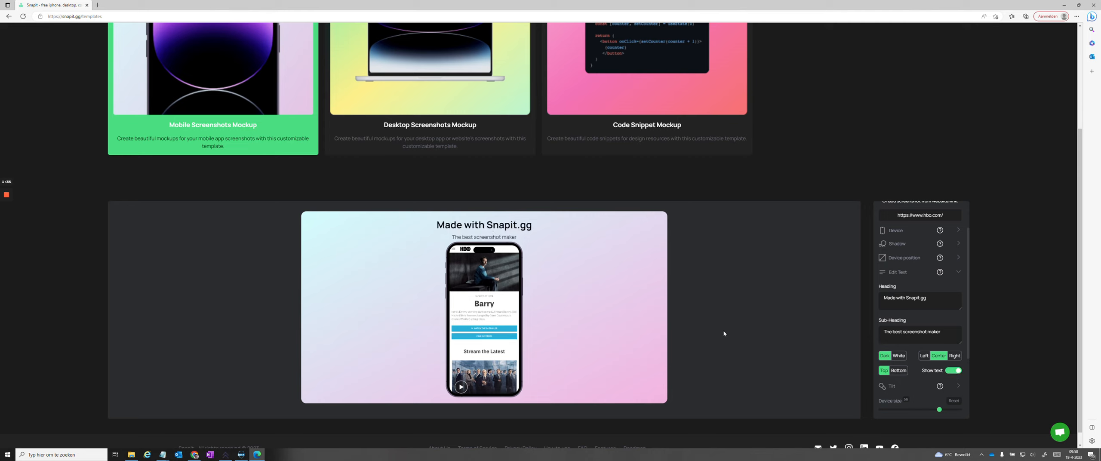
left_click(905, 360)
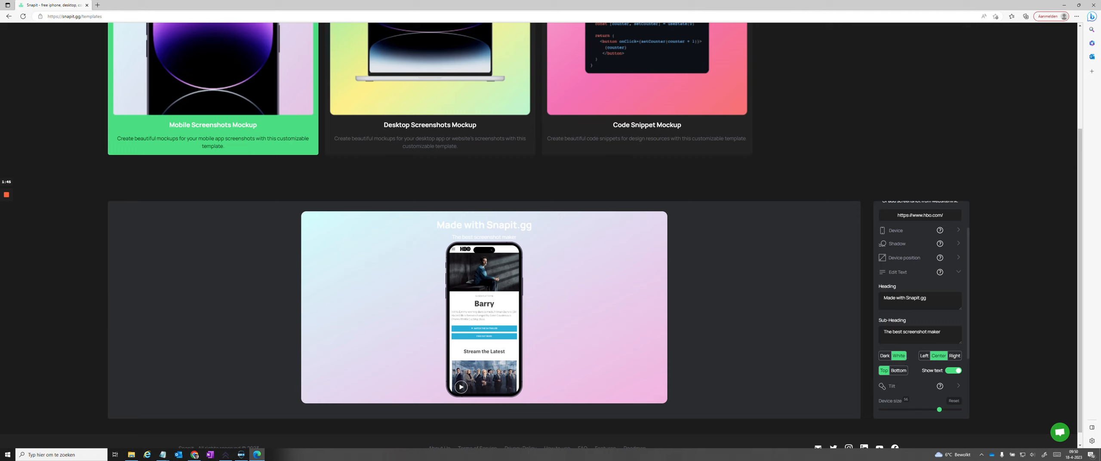
Step: Change the canvas background to the multicolor pink-to-teal gradient
scroll(964, 298, "down", 2)
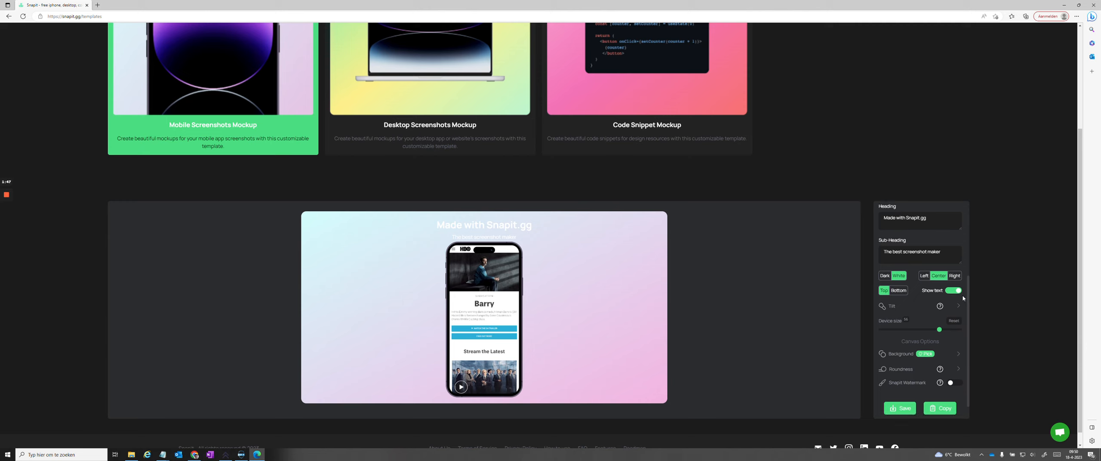
left_click(955, 354)
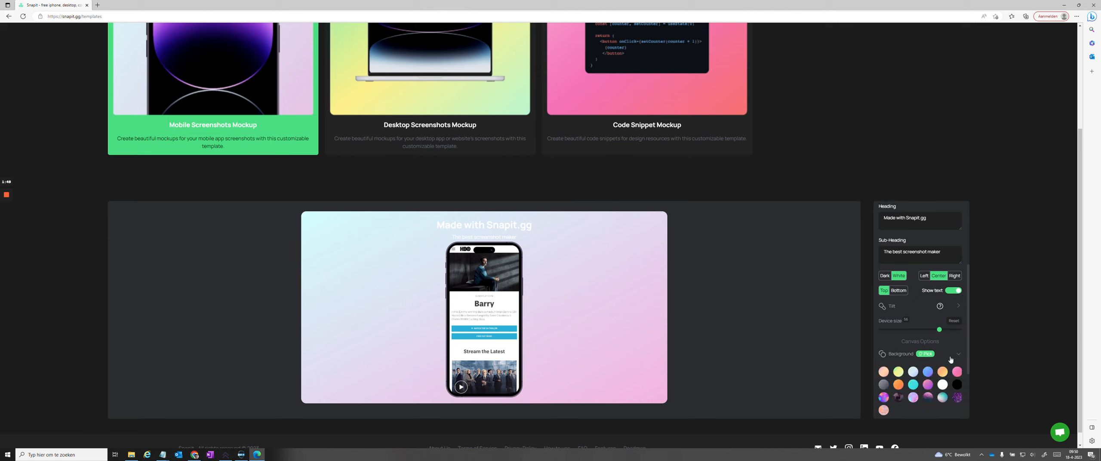
left_click(942, 398)
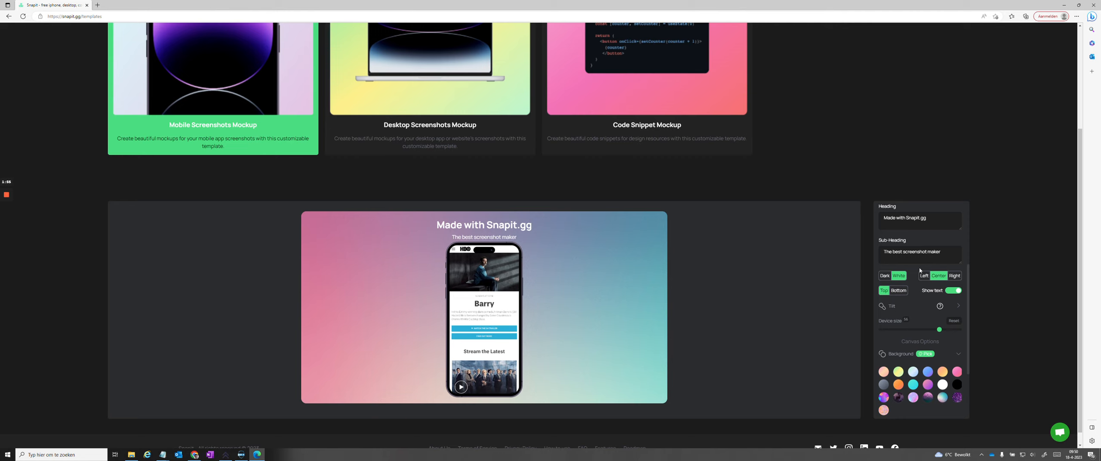
Step: Try the Snapit watermark on the canvas and turn it back off
scroll(920, 270, "down", 2)
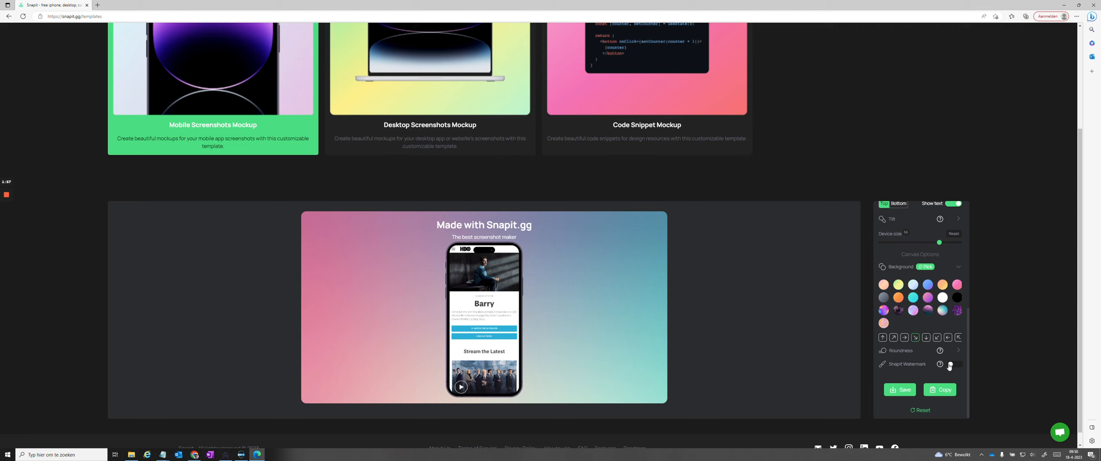
left_click(956, 365)
left_click(956, 365)
left_click(957, 366)
left_click(957, 365)
Step: Try the None and Medium canvas roundness options and return the roundness to Small
left_click(958, 351)
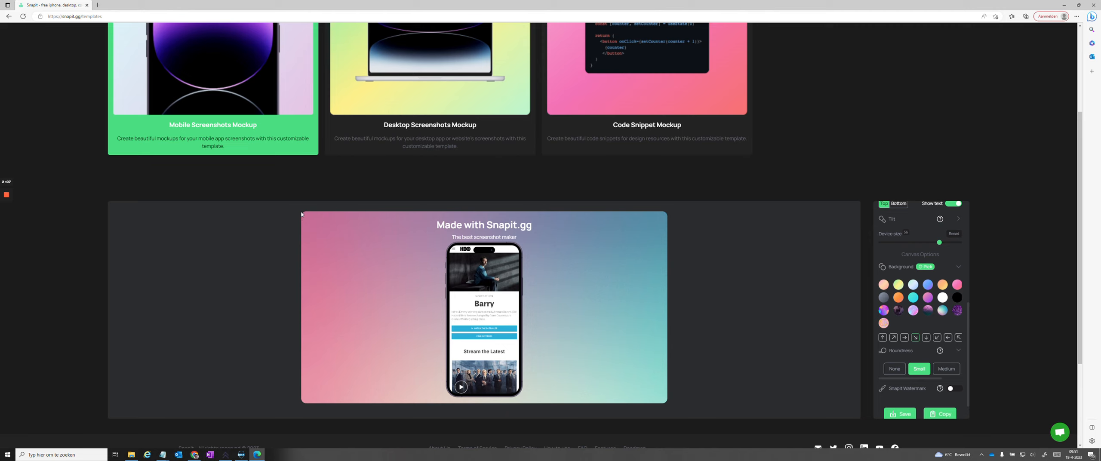
left_click(895, 369)
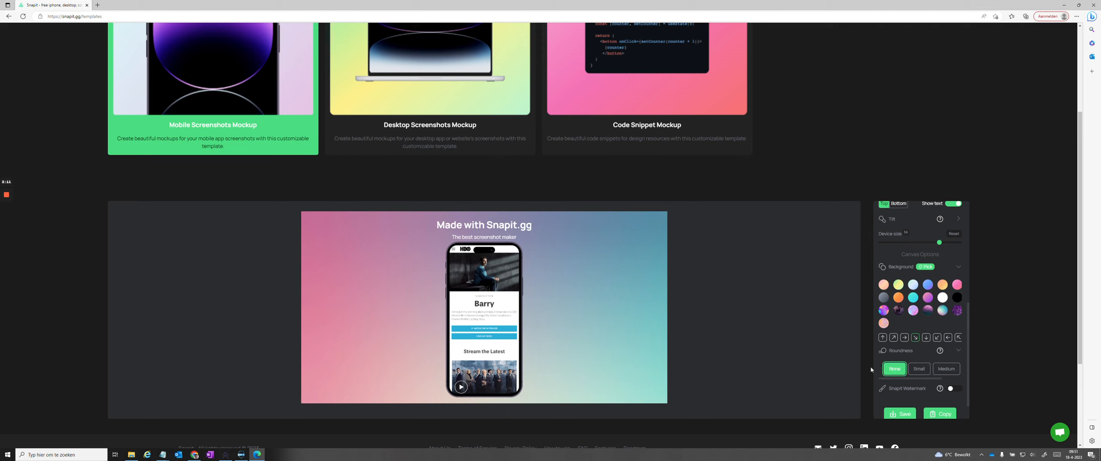
left_click(946, 369)
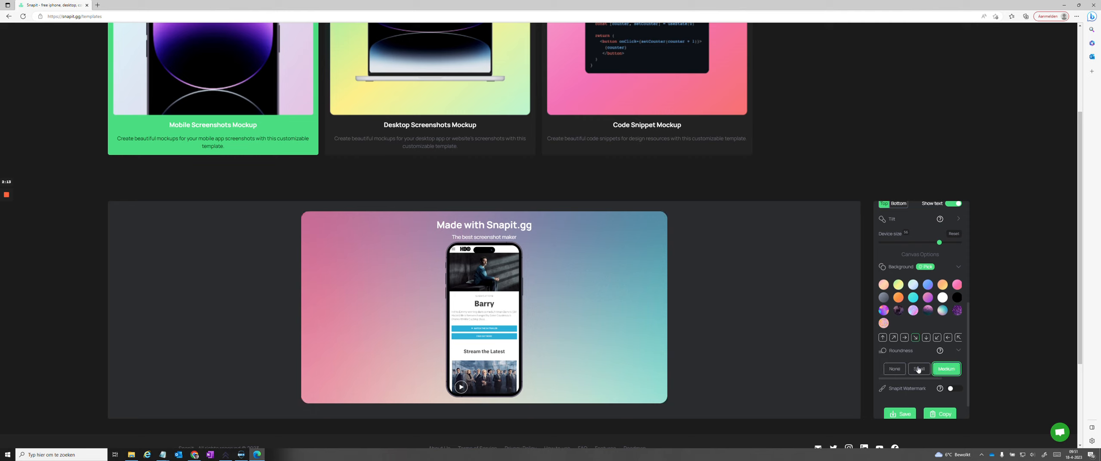
left_click(919, 369)
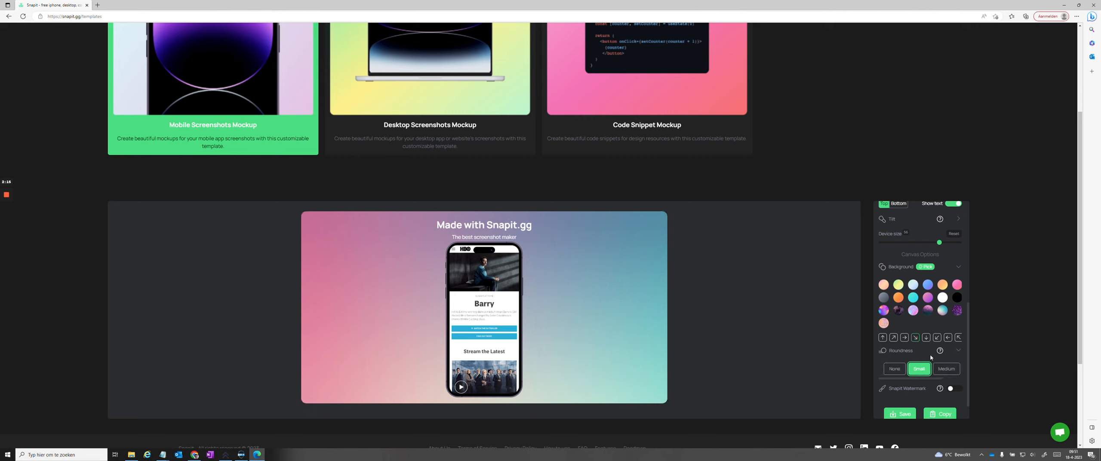
Step: Tilt the phone slightly in perspective and save the finished mobile mockup as an image
scroll(942, 303, "up", 2)
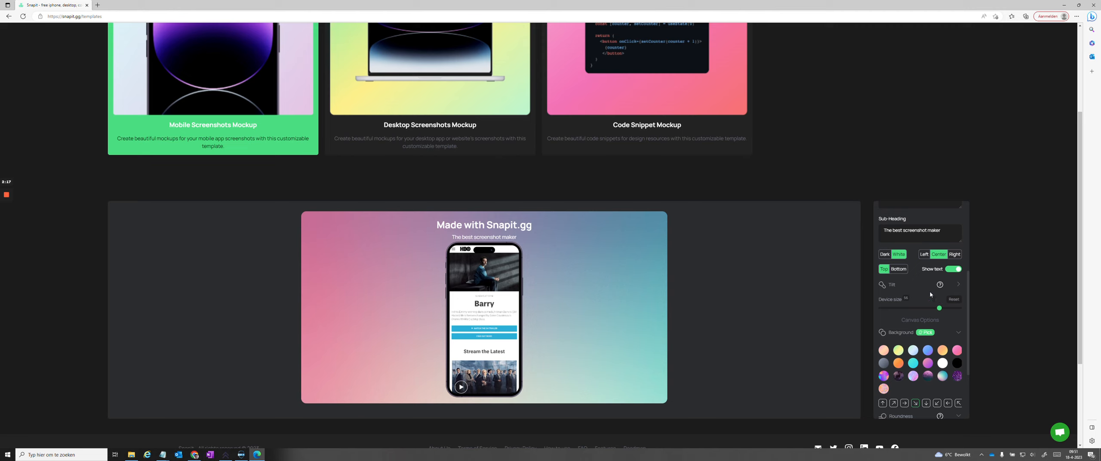
left_click(958, 285)
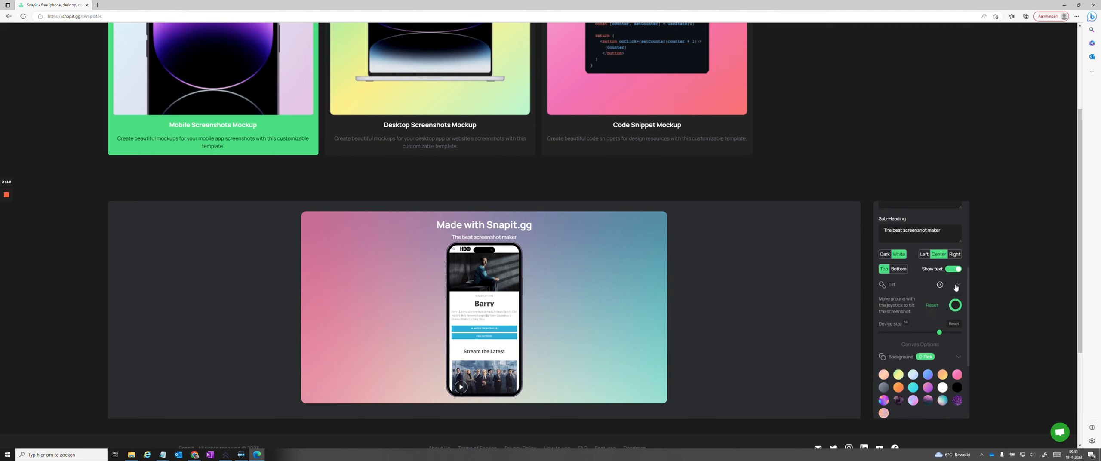
left_click_drag(956, 305, 907, 315)
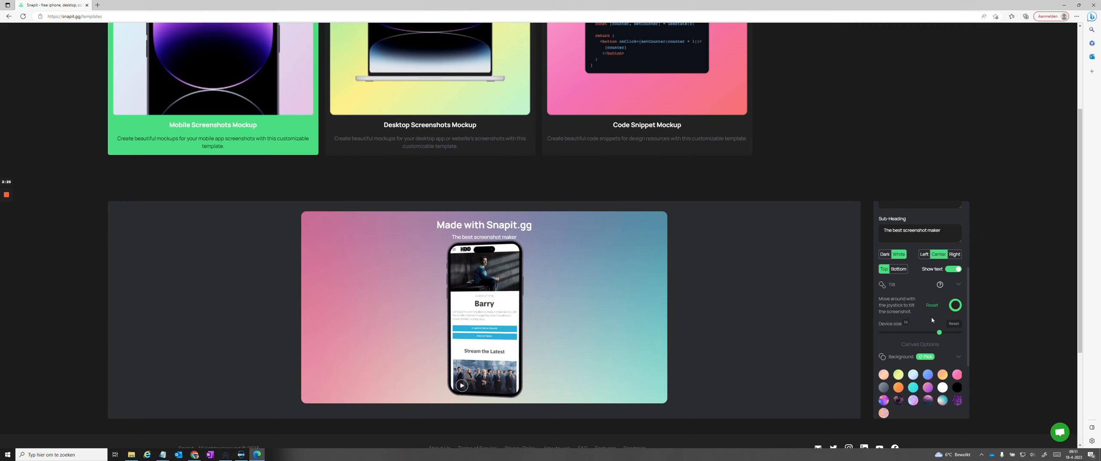
scroll(955, 331, "down", 3)
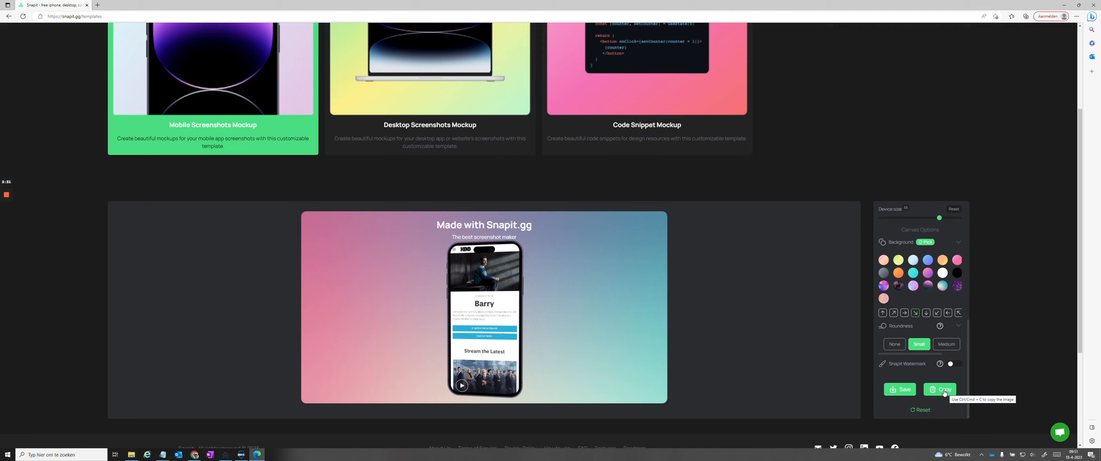
left_click(907, 392)
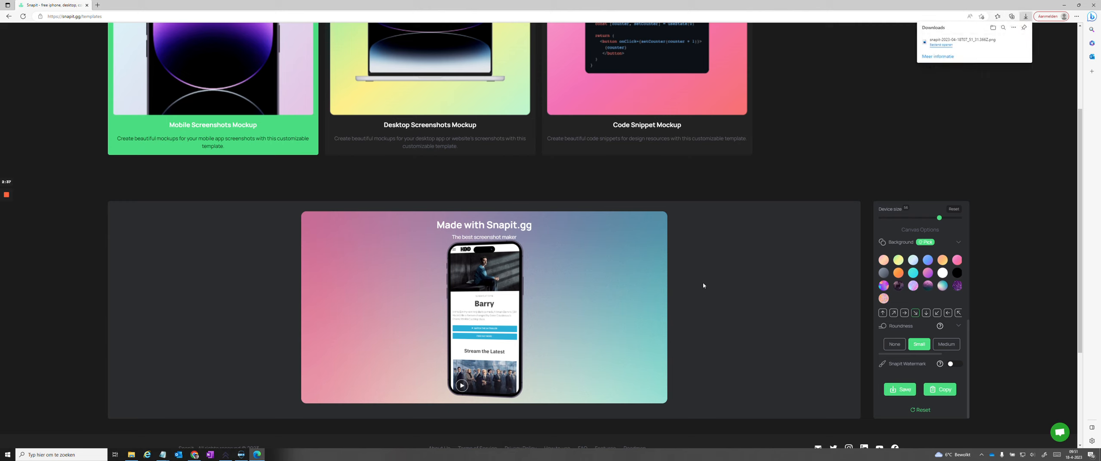
Step: Switch to the Desktop Screenshots Mockup template and set its device to Surface Studio
scroll(701, 255, "up", 3)
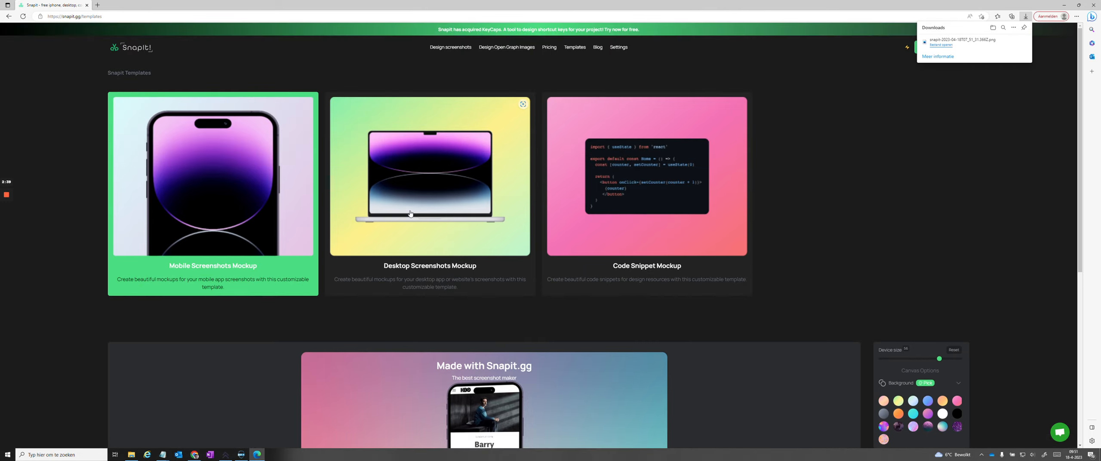
left_click(432, 208)
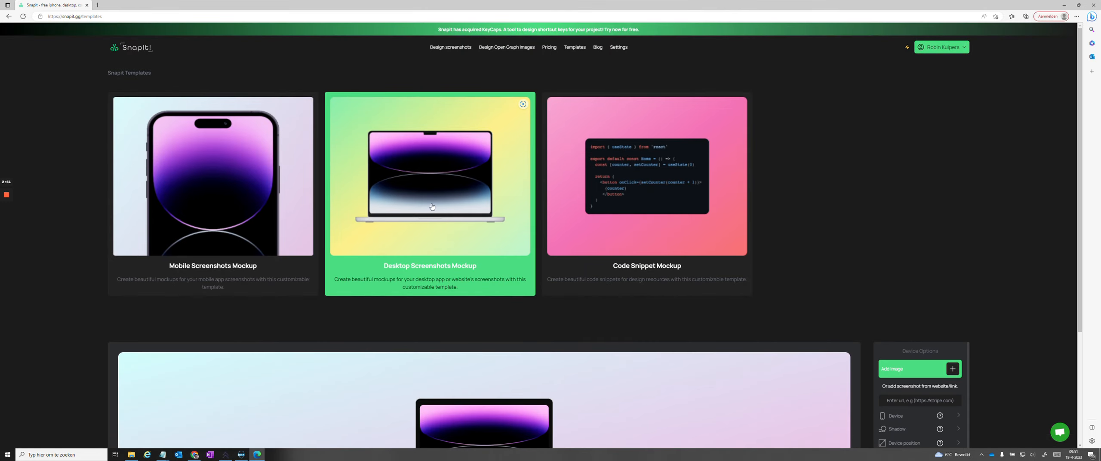
scroll(418, 257, "down", 3)
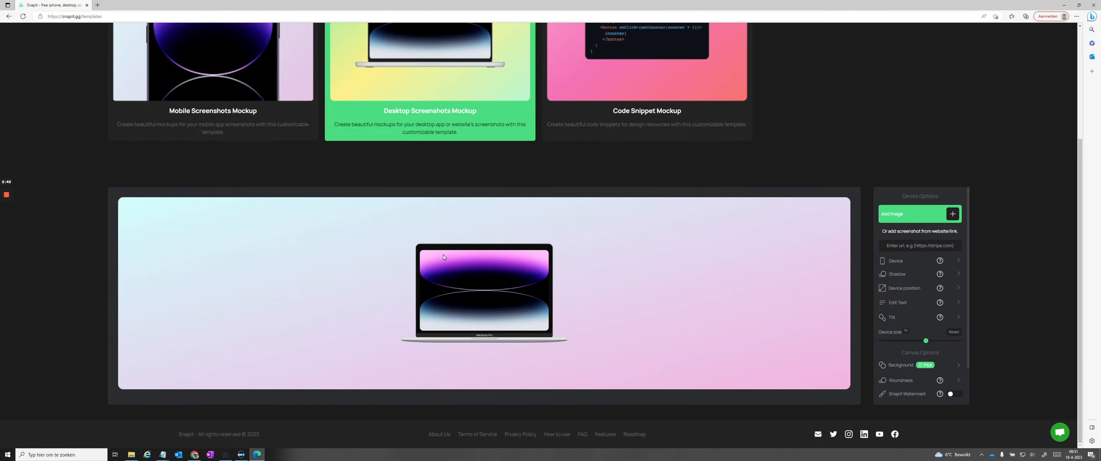
left_click(956, 262)
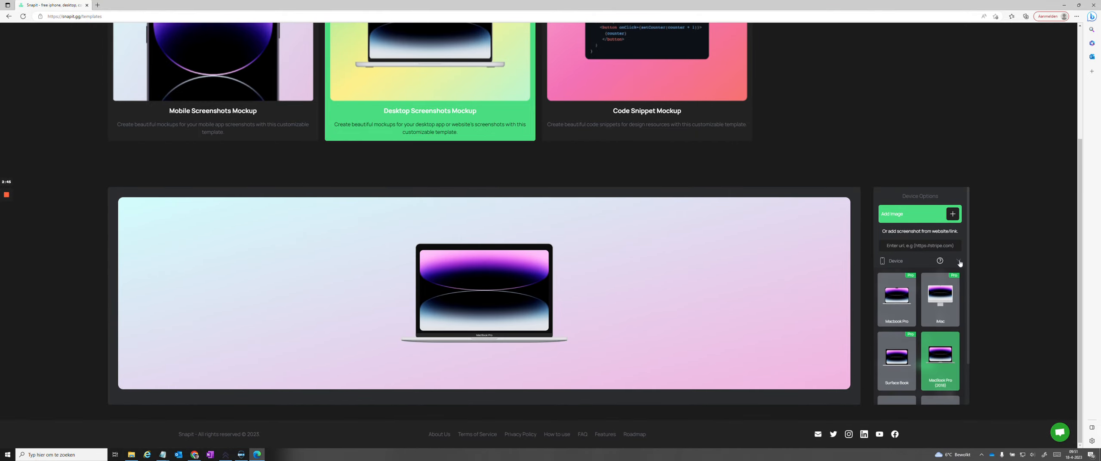
scroll(934, 327, "down", 1)
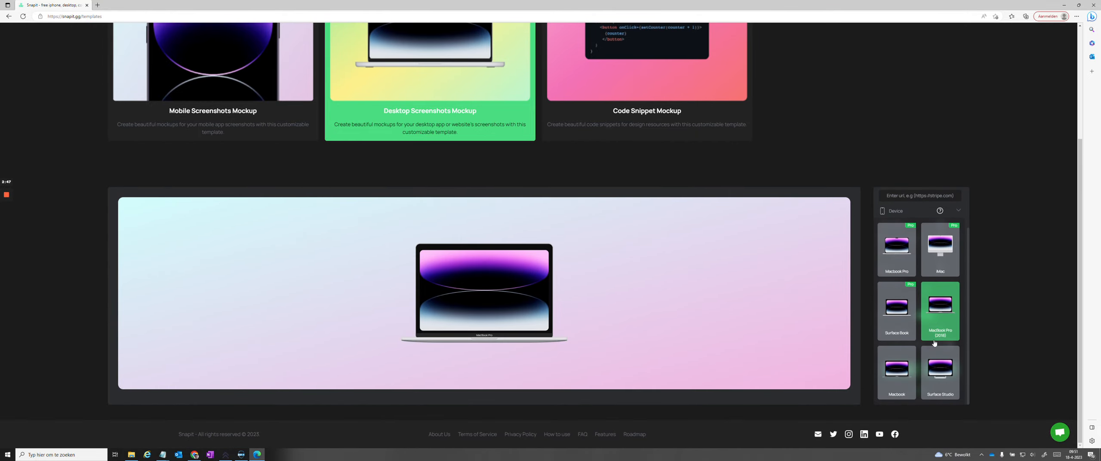
left_click(940, 379)
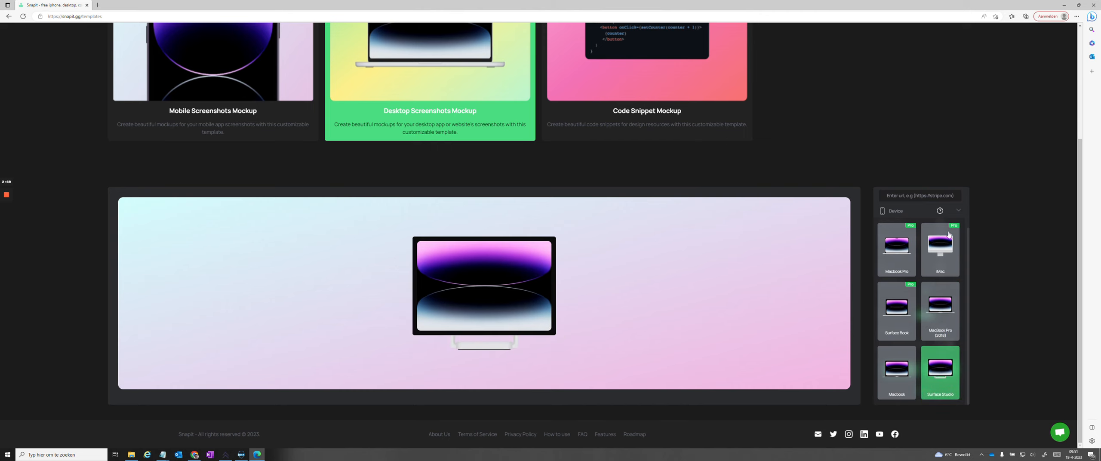
left_click(958, 212)
scroll(920, 240, "up", 1)
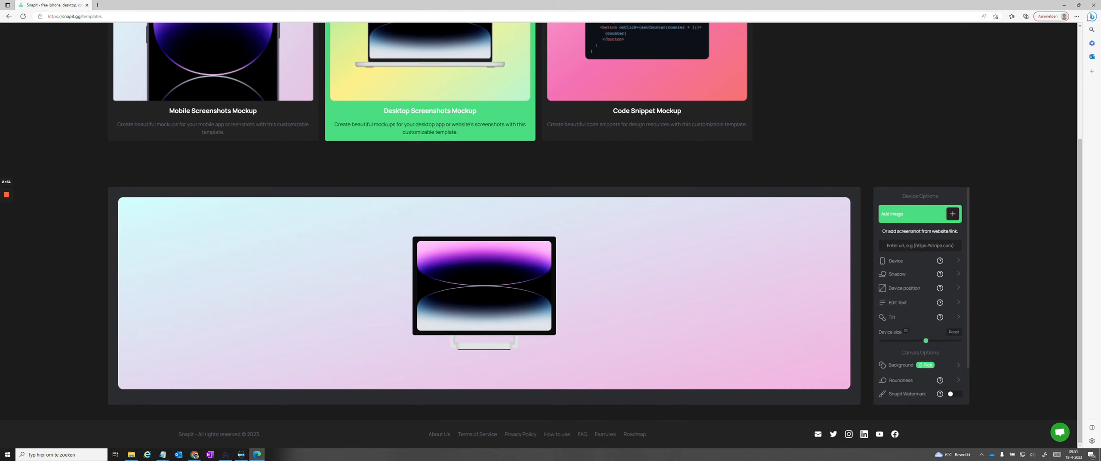
left_click(920, 245)
type("https://www.stripe.com")
key("Return")
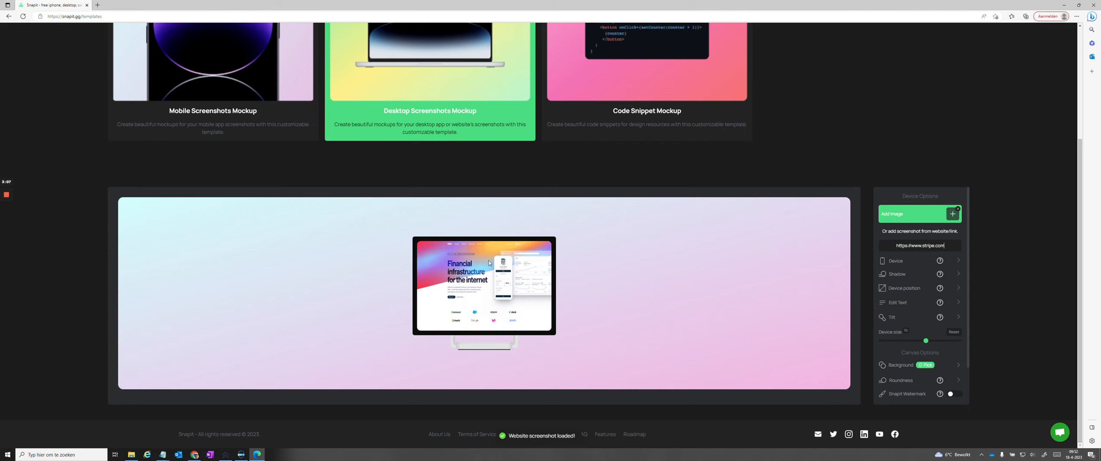
Step: Enlarge the Surface Studio to about the maximum device size and apply the blurred pastel pink, blue and purple canvas background
left_click_drag(927, 341, 956, 341)
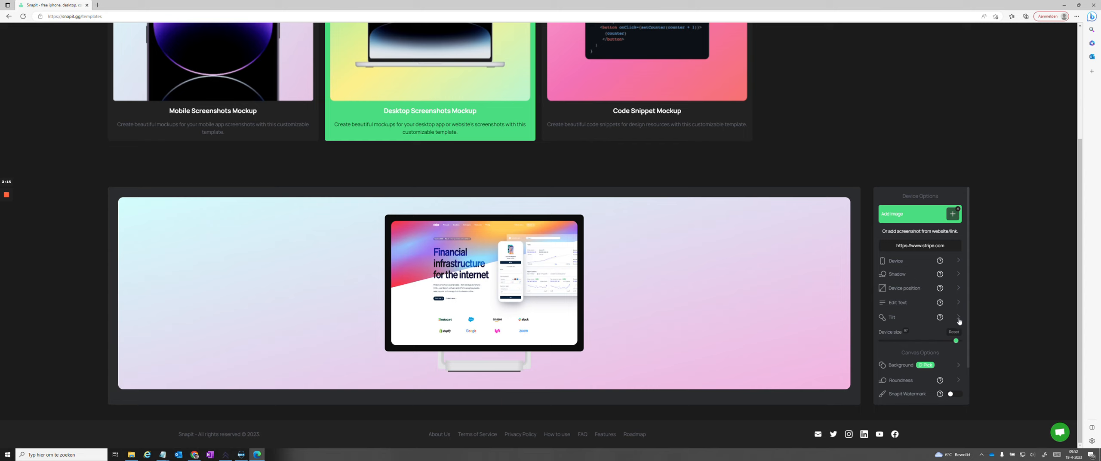
scroll(959, 320, "down", 1)
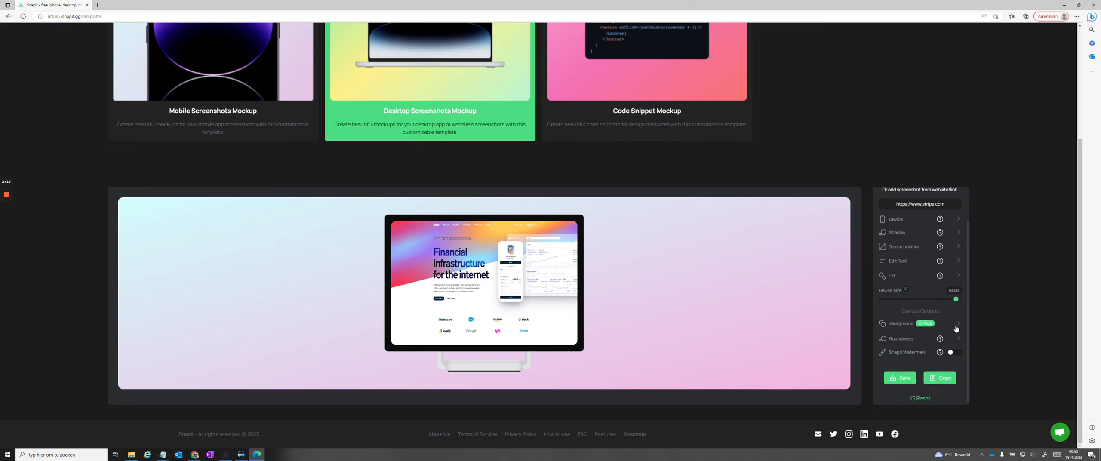
left_click(959, 323)
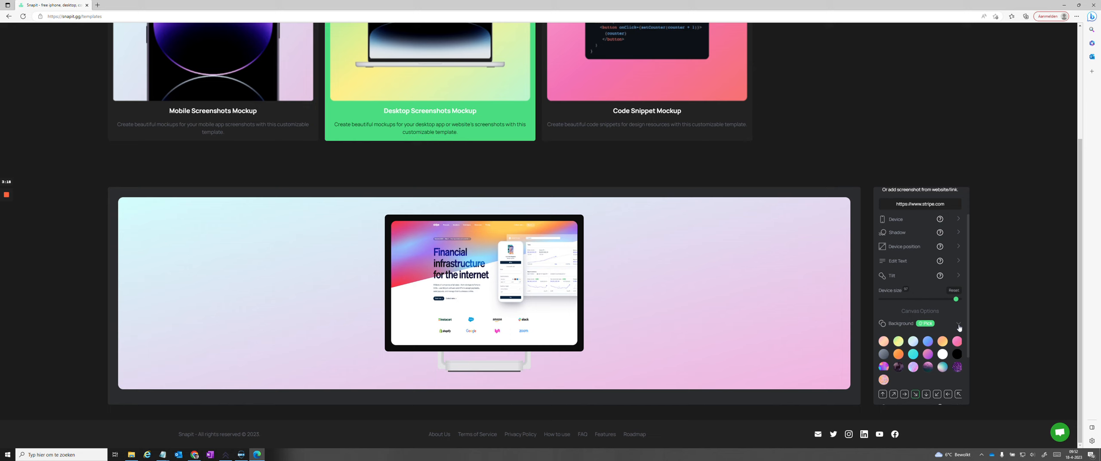
left_click(913, 367)
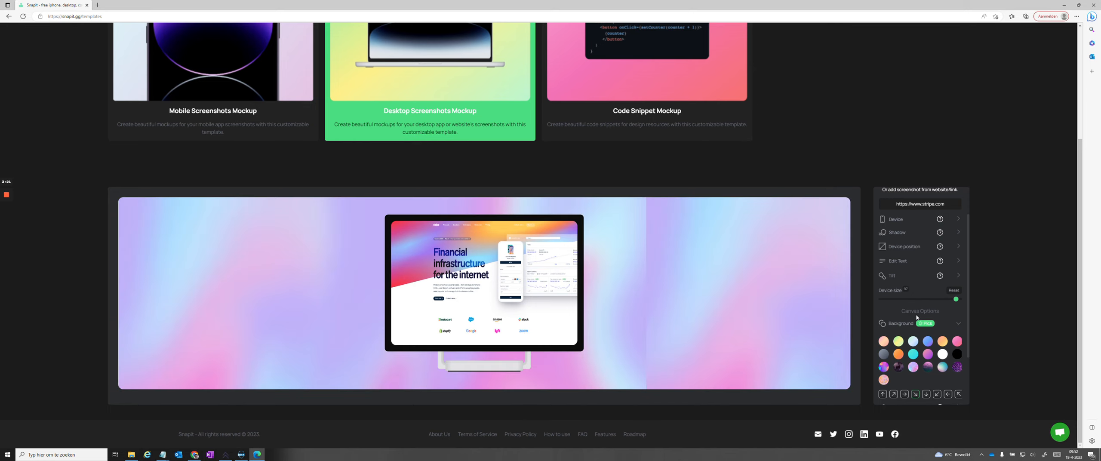
Step: Set the background direction to straight down and save the finished desktop mockup as an image
scroll(914, 318, "down", 1)
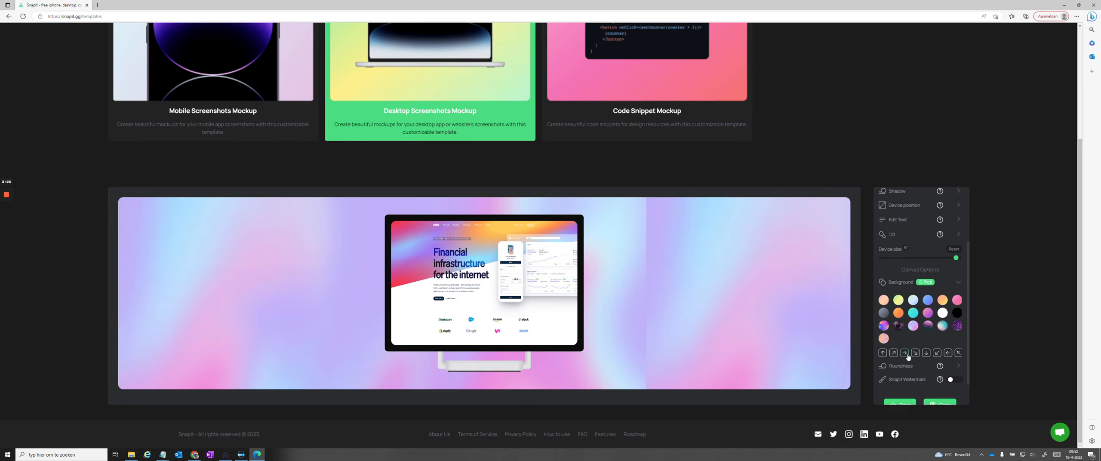
left_click(927, 357)
scroll(934, 355, "down", 1)
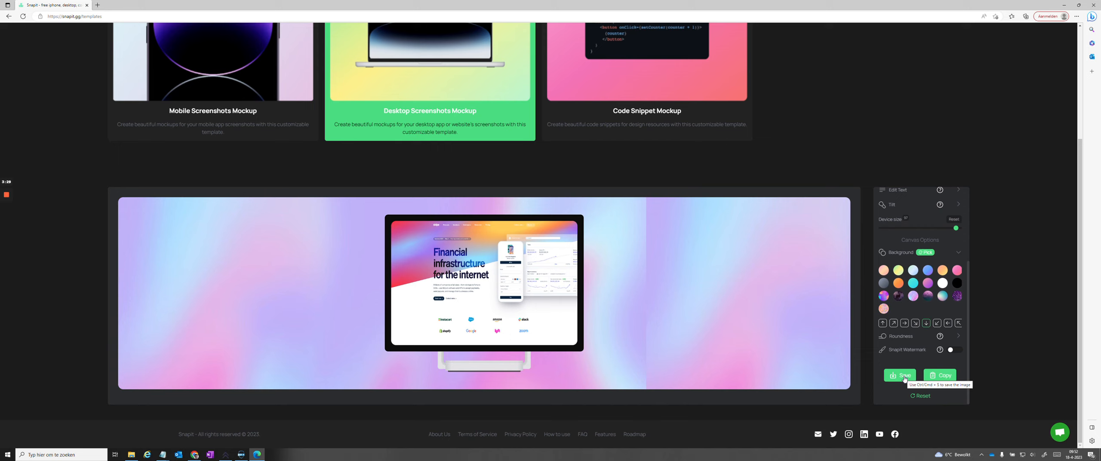
left_click(905, 378)
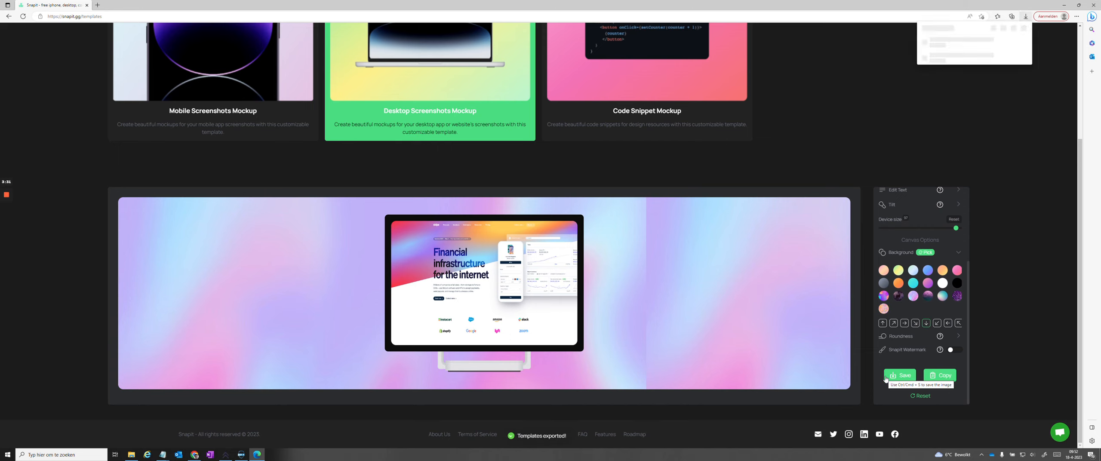